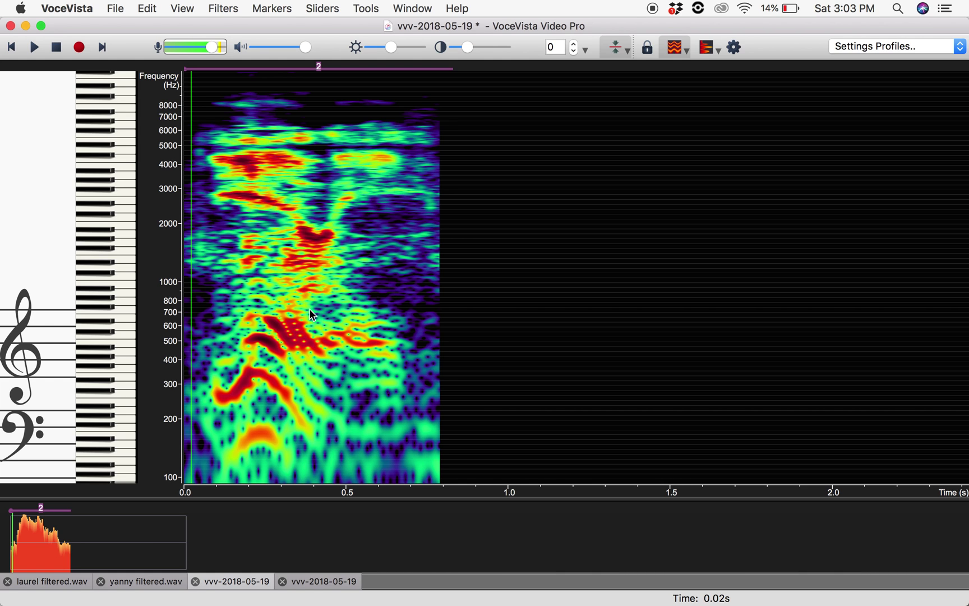
- Play and stop the short speech clip, then switch to the 7.6 s sustained-tone recording
key(space)
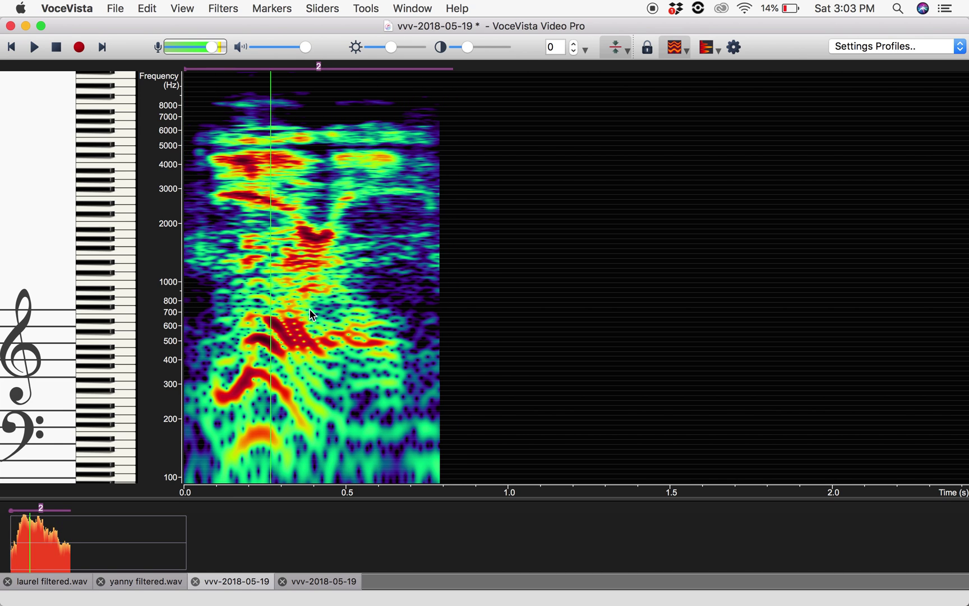
key(space)
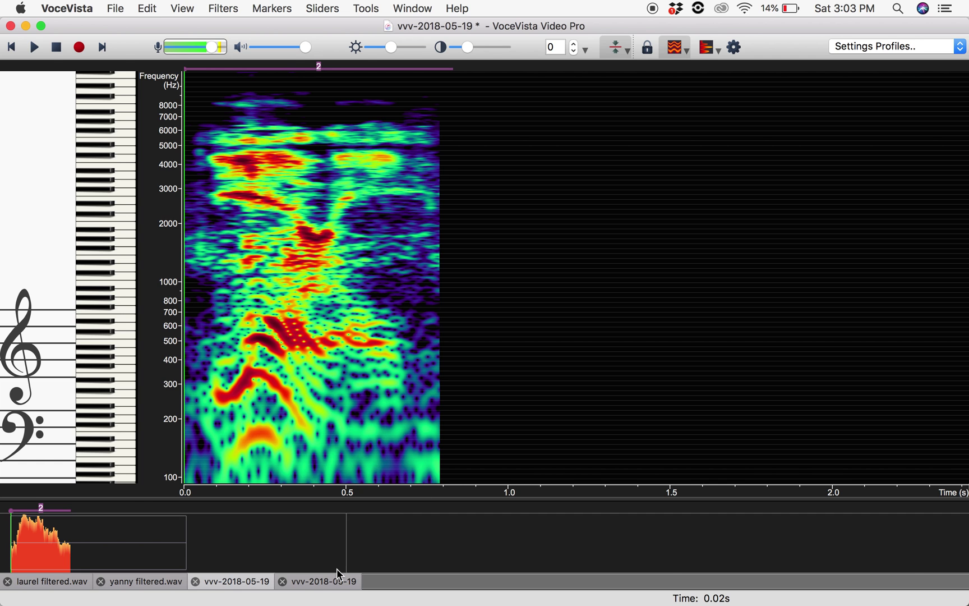
click(328, 588)
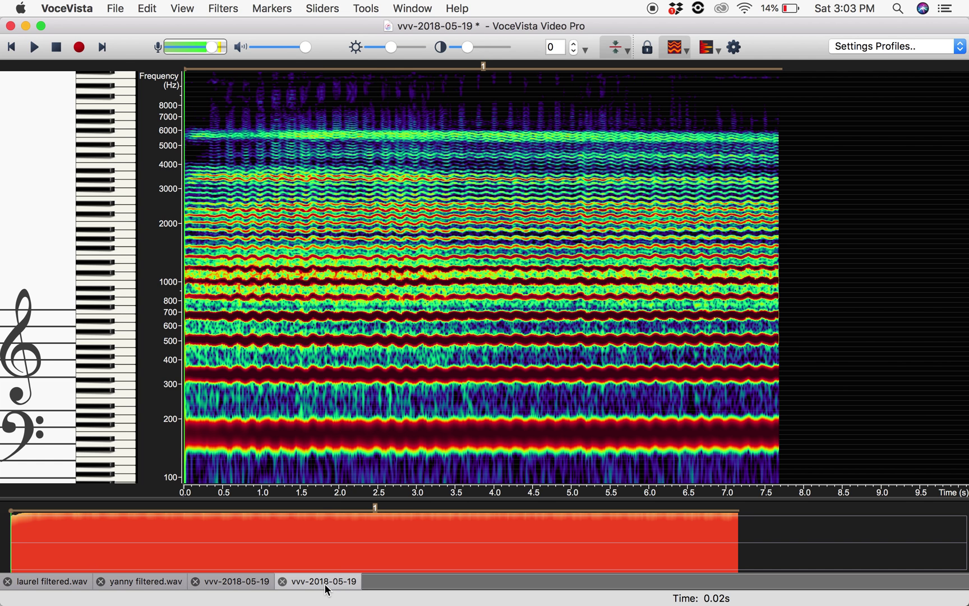
- Play the tone from about 0.37 s and add a band filter on the 200 Hz harmonic
click(214, 313)
key(space)
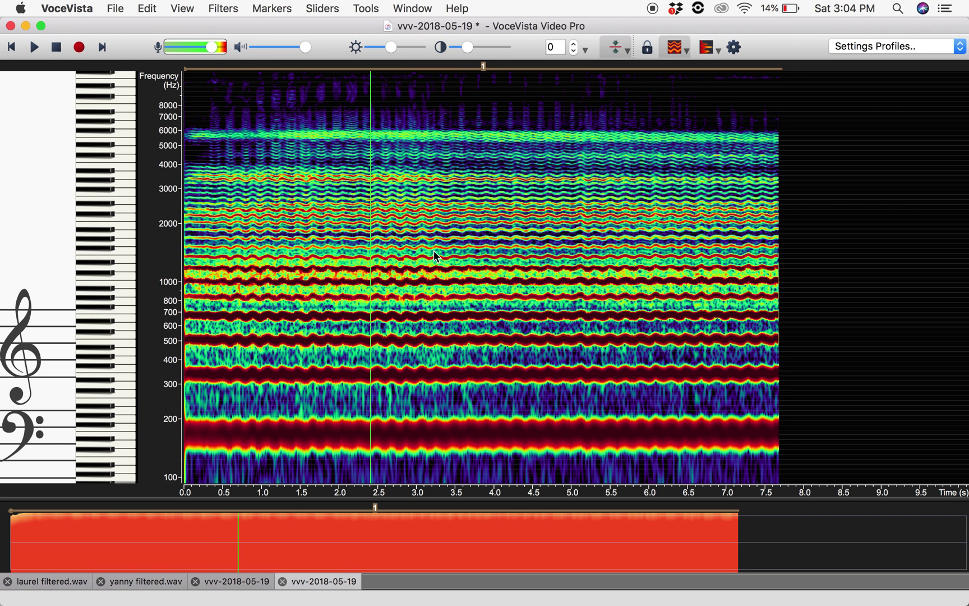
click(338, 413)
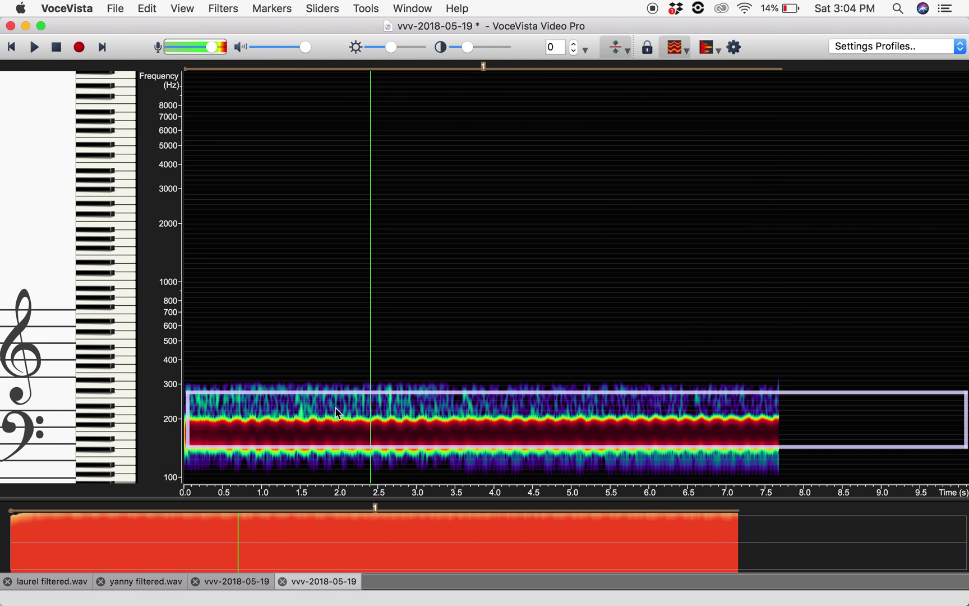
- Raise the filter's top edge to about 400 Hz and play the tone from 0.59 s
drag(573, 392, 574, 361)
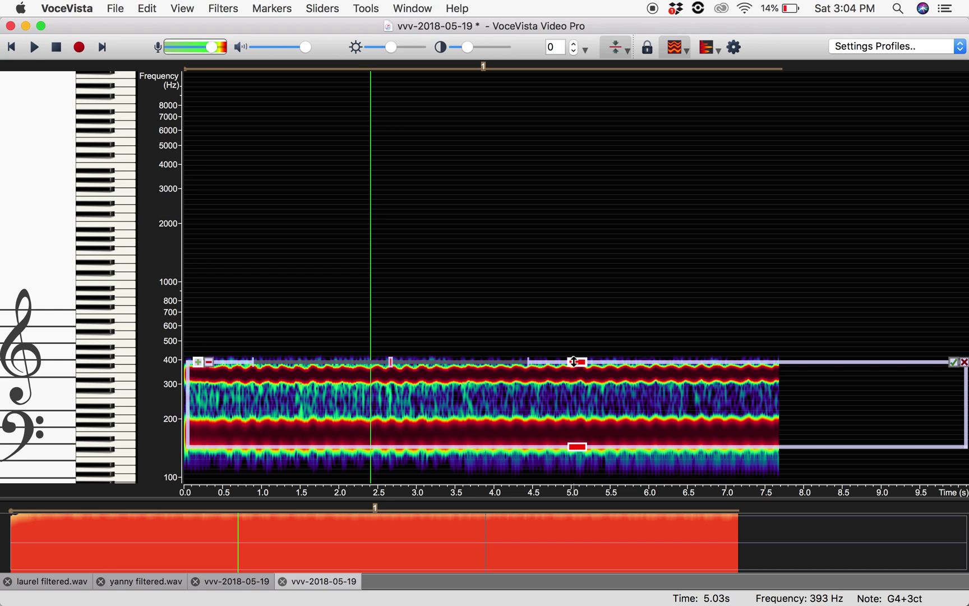
click(231, 409)
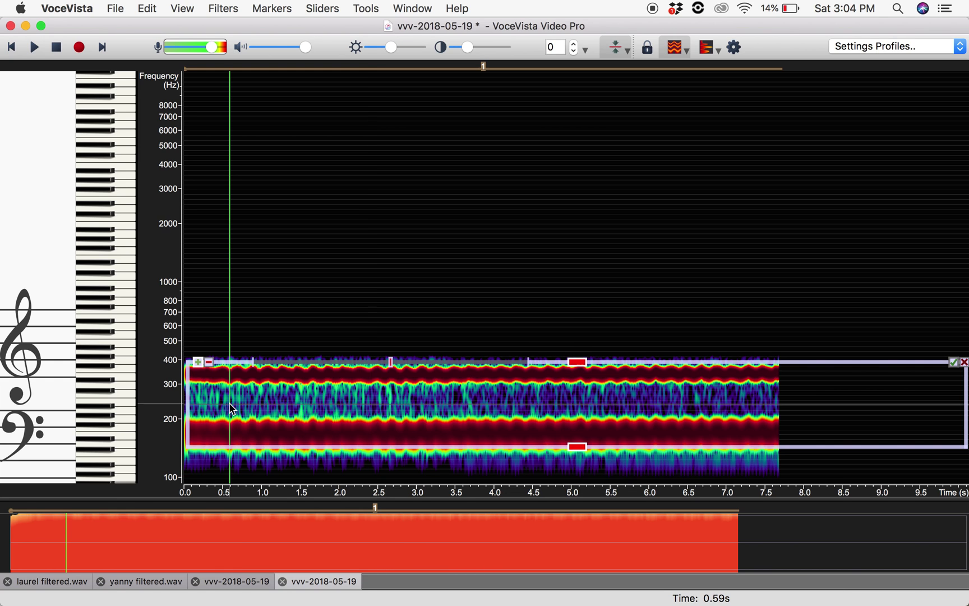
key(space)
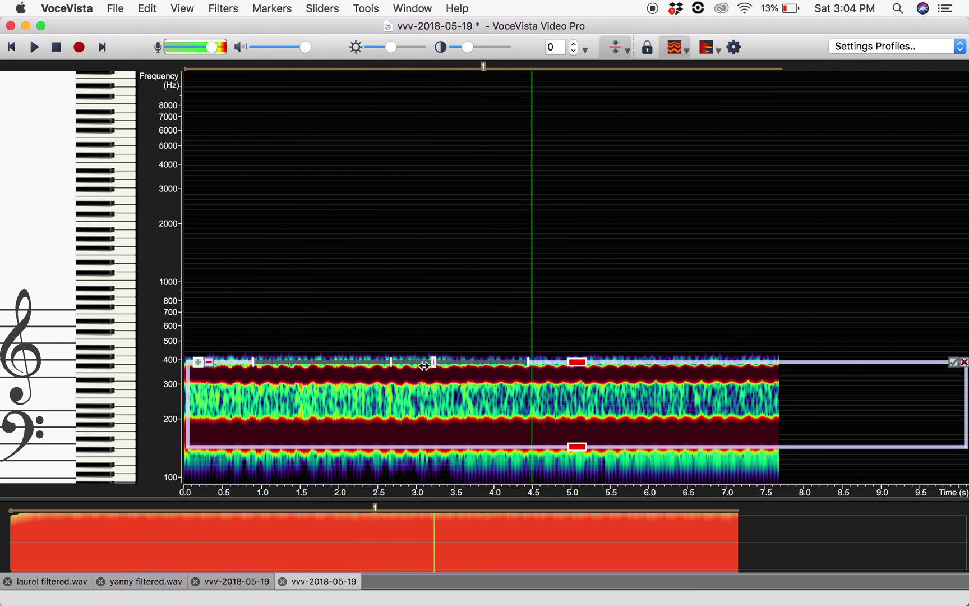
- Narrow the filter to a thin band near 700 Hz and play it from about 1 s
drag(586, 361, 579, 306)
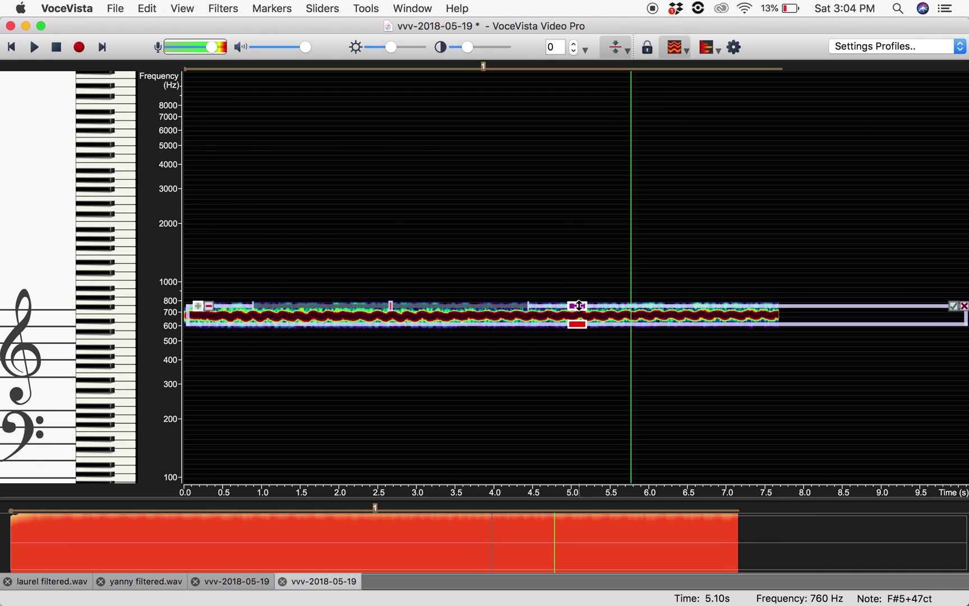
click(266, 280)
key(space)
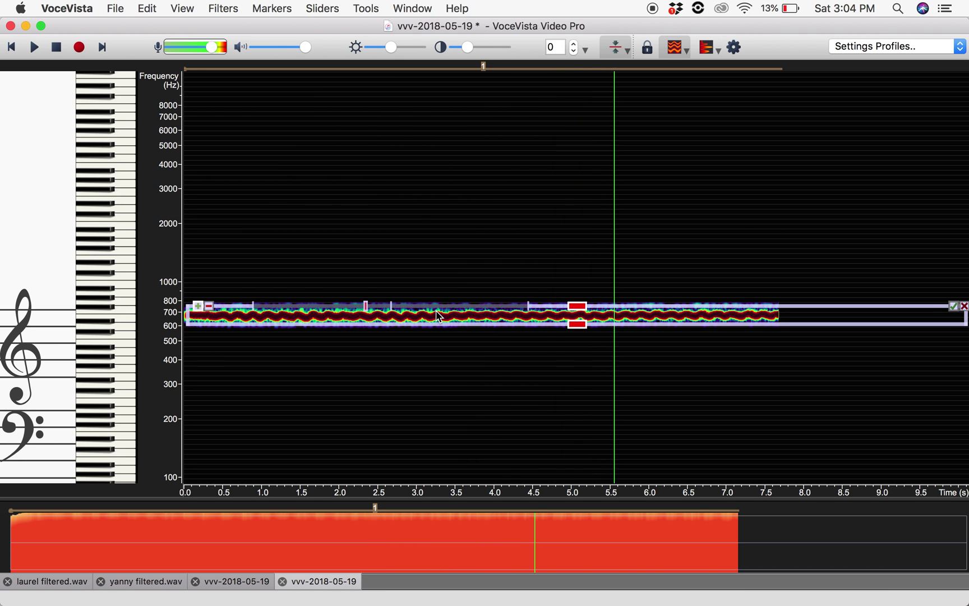
- Step the thin band upward to about 2000 Hz, replaying from 1.75 s and 2.25 s
drag(605, 306, 582, 275)
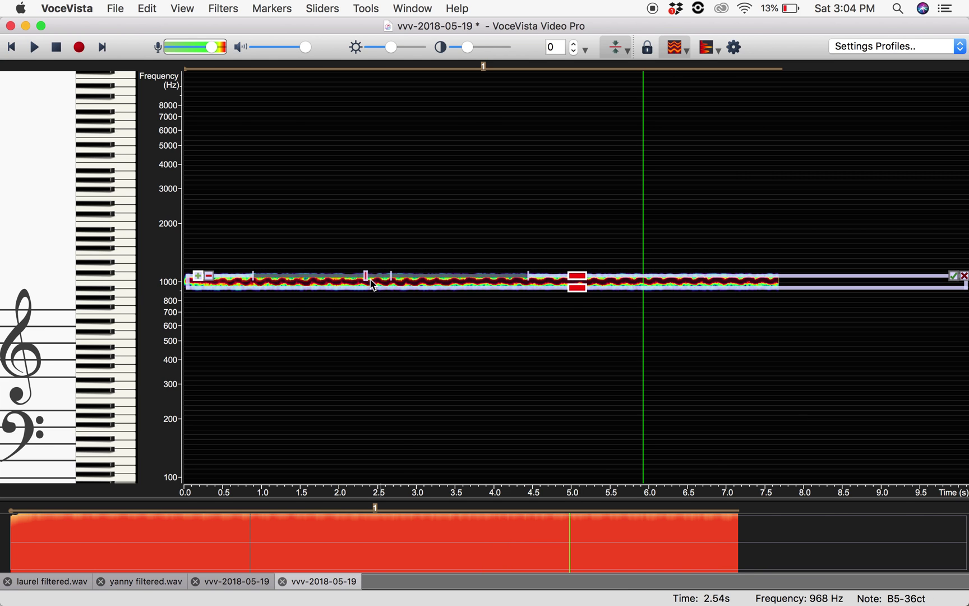
click(320, 260)
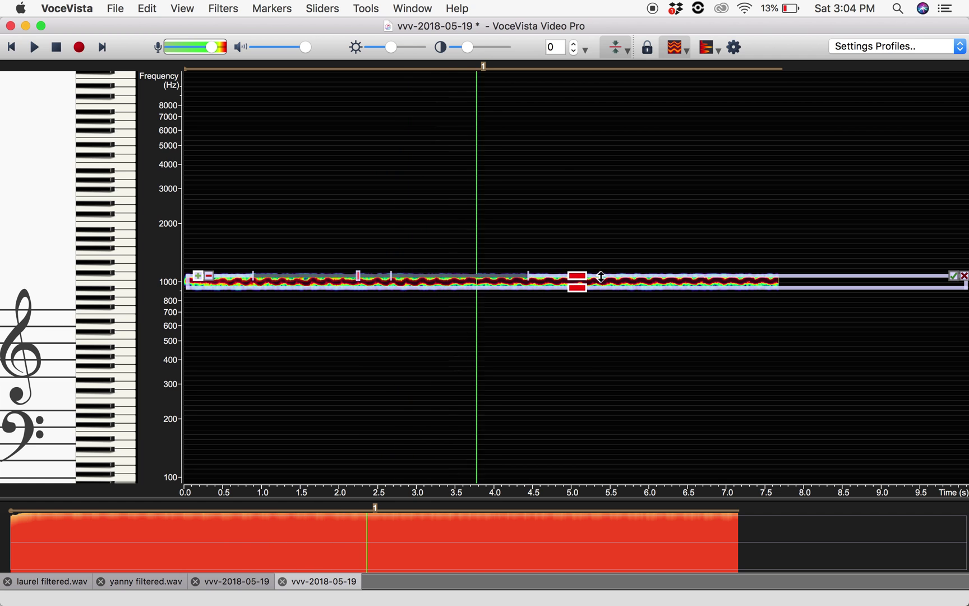
drag(600, 275, 600, 252)
click(359, 253)
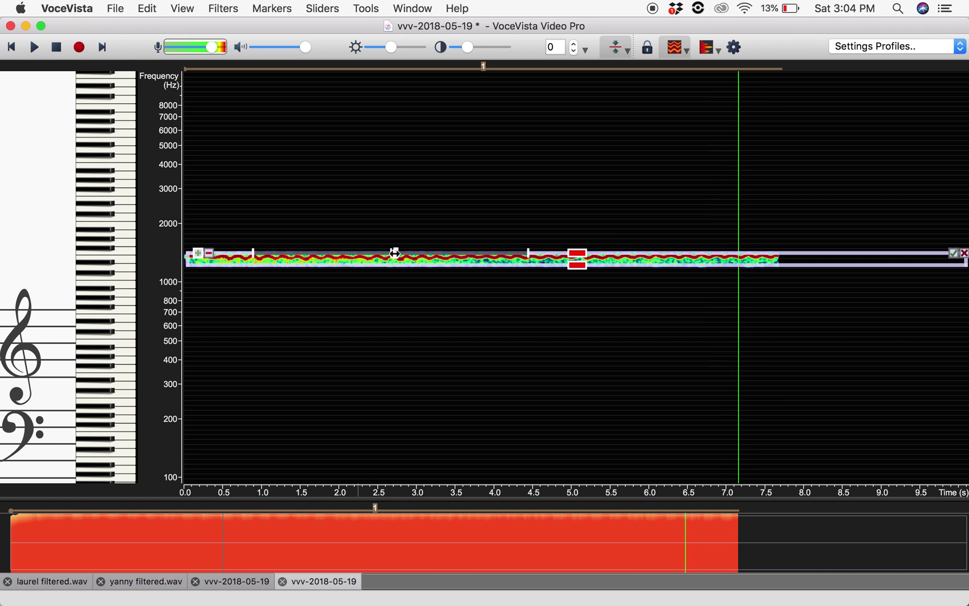
drag(636, 252, 635, 218)
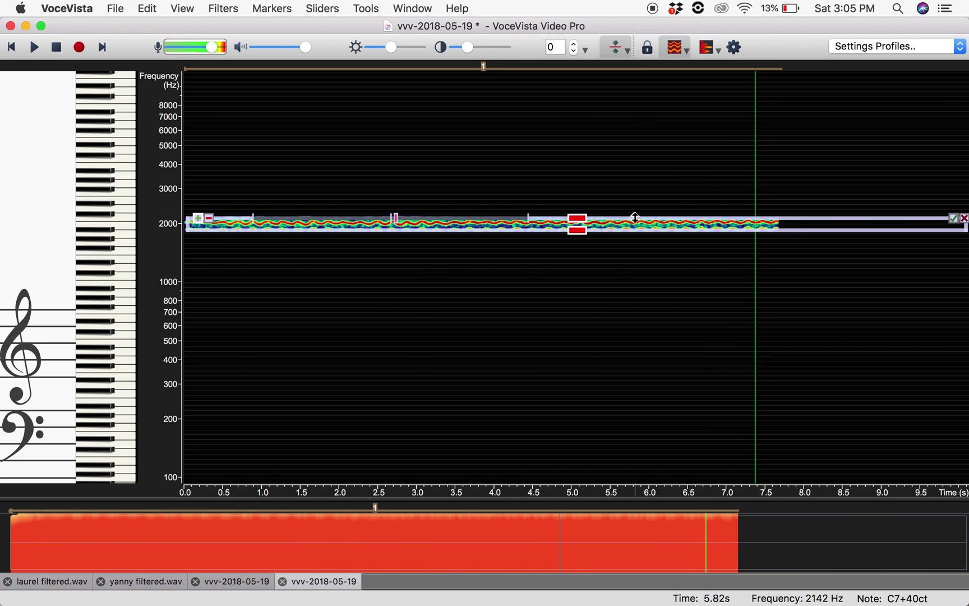
click(314, 202)
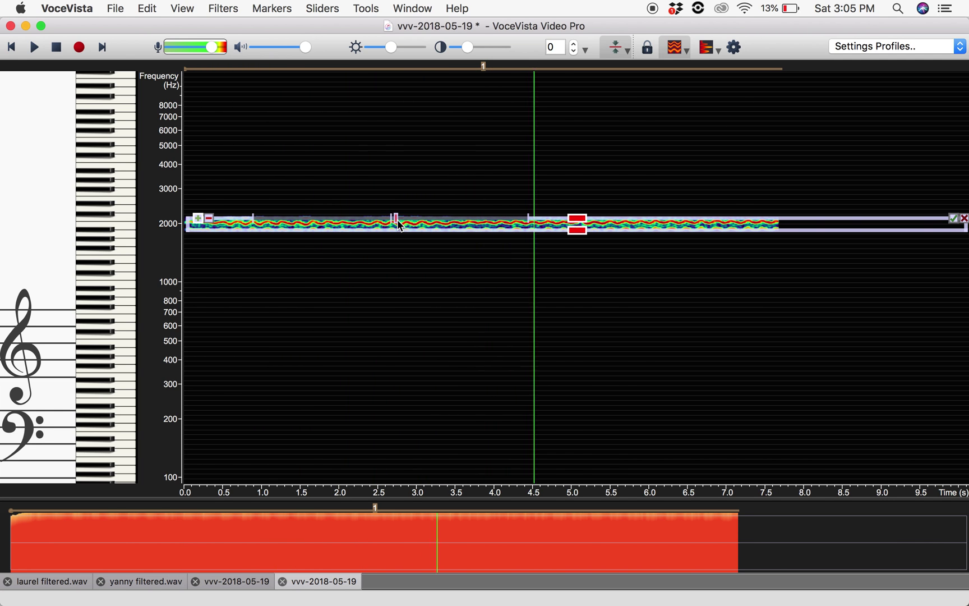
drag(397, 220, 411, 219)
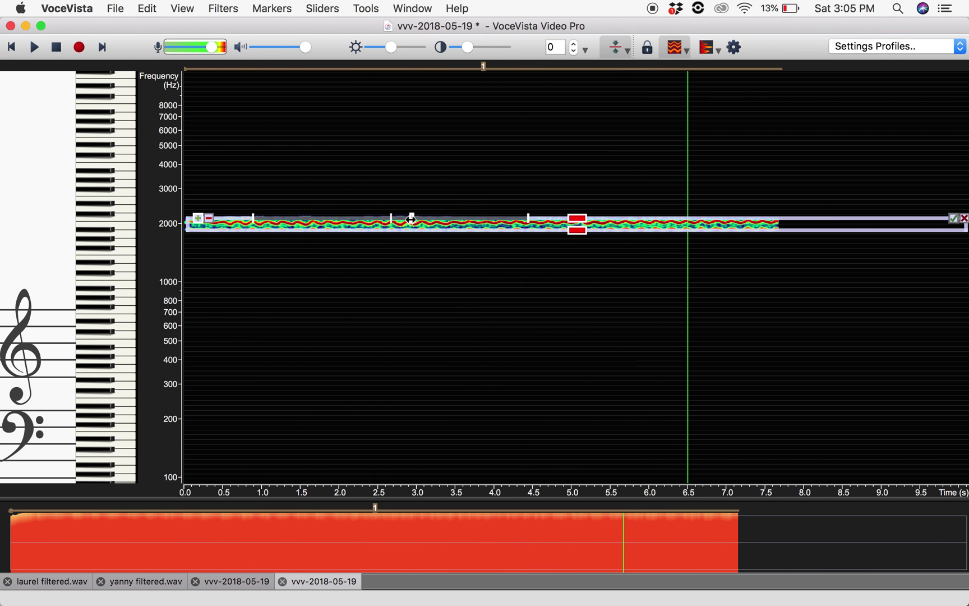
drag(615, 222, 613, 169)
click(242, 162)
key(space)
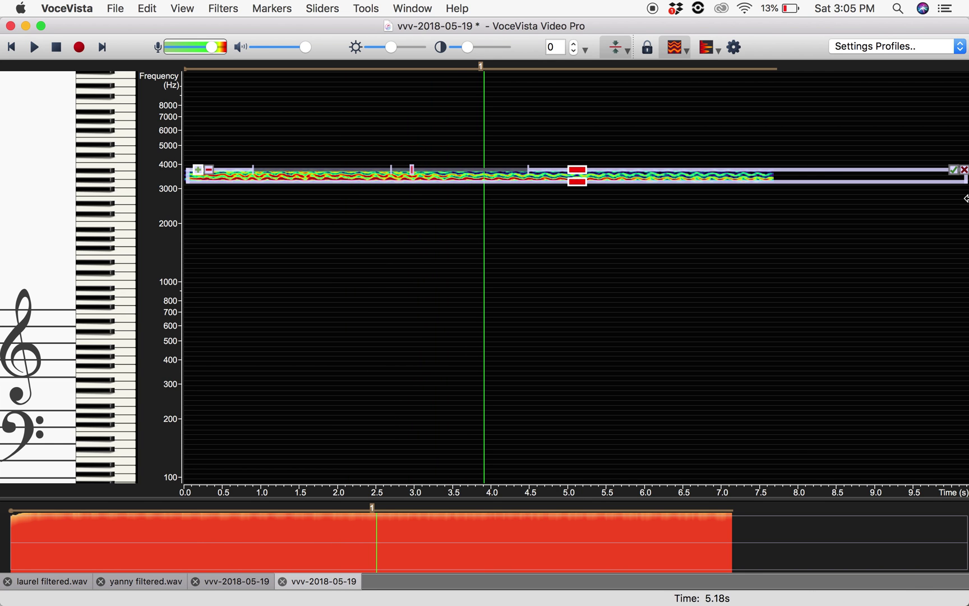
click(964, 170)
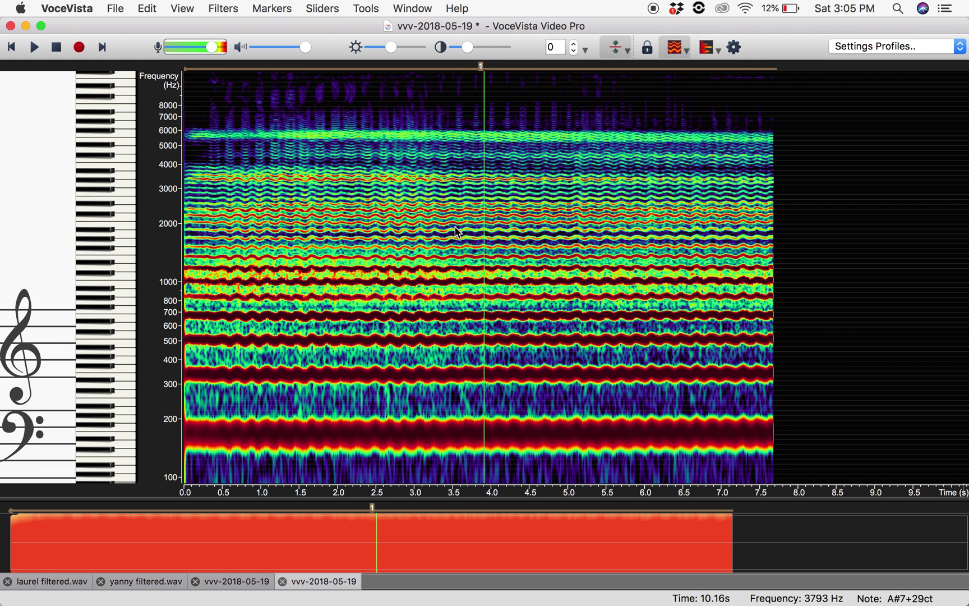
- Play the tone from about 1.8 s and add a filter band over the low partials
click(329, 331)
key(space)
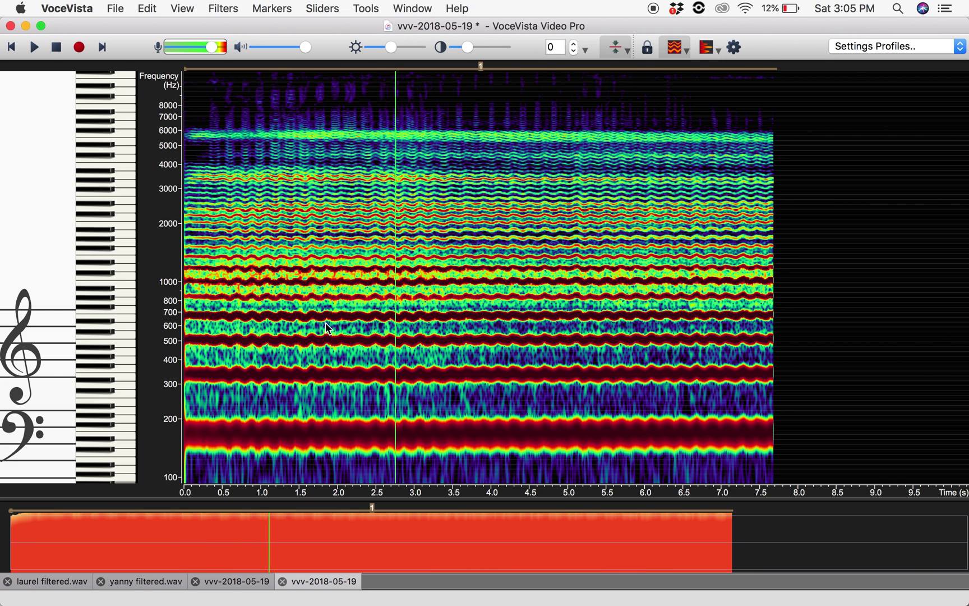
click(560, 394)
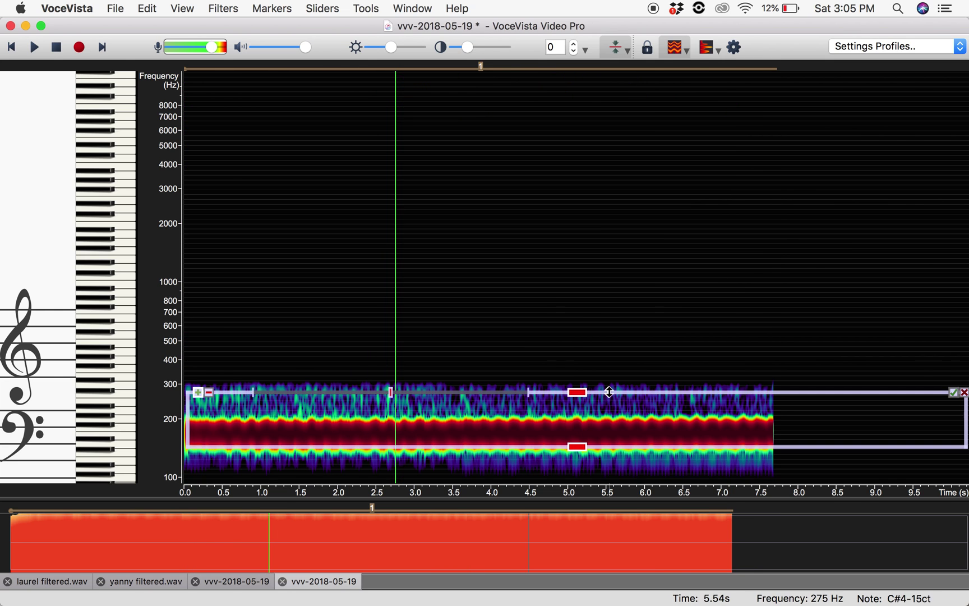
- Move the band to about 5000–8000 Hz, lower its level, and stretch it to span 110–9000 Hz
drag(583, 392, 583, 92)
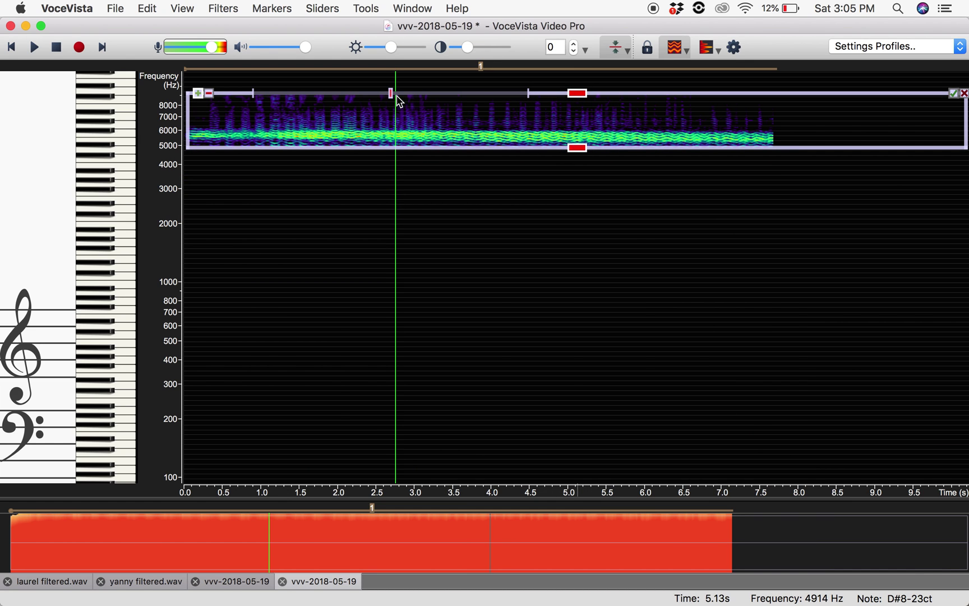
drag(385, 93, 347, 94)
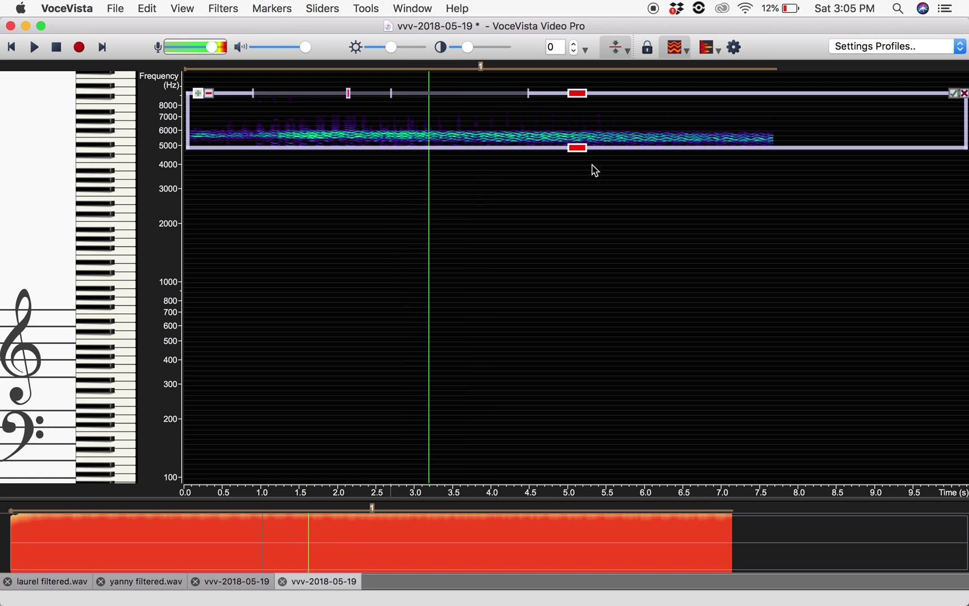
drag(576, 148, 575, 460)
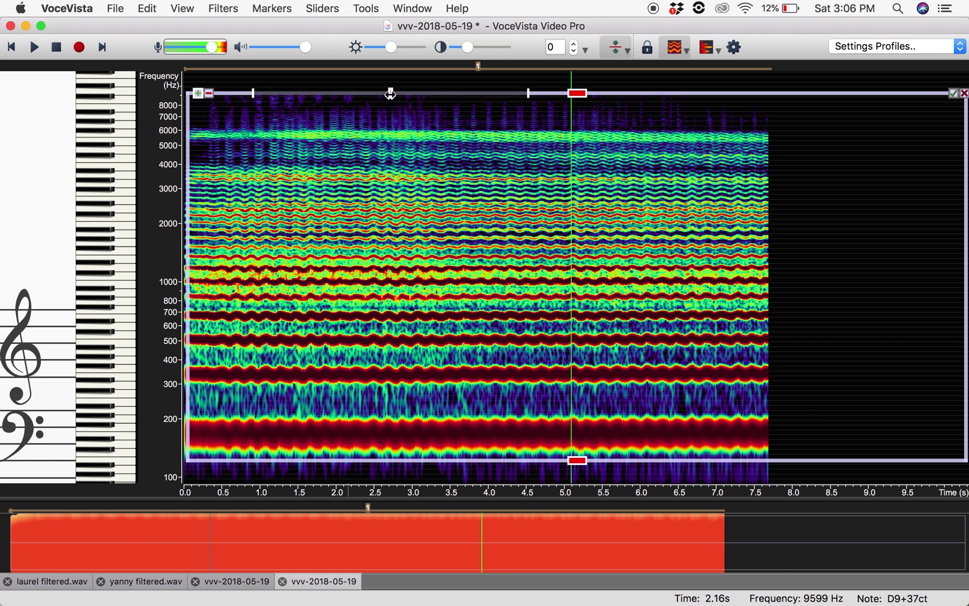
- Switch to the first vvv-2018-05-19 tab, the 0.8 s laurel/yanny clip
click(237, 581)
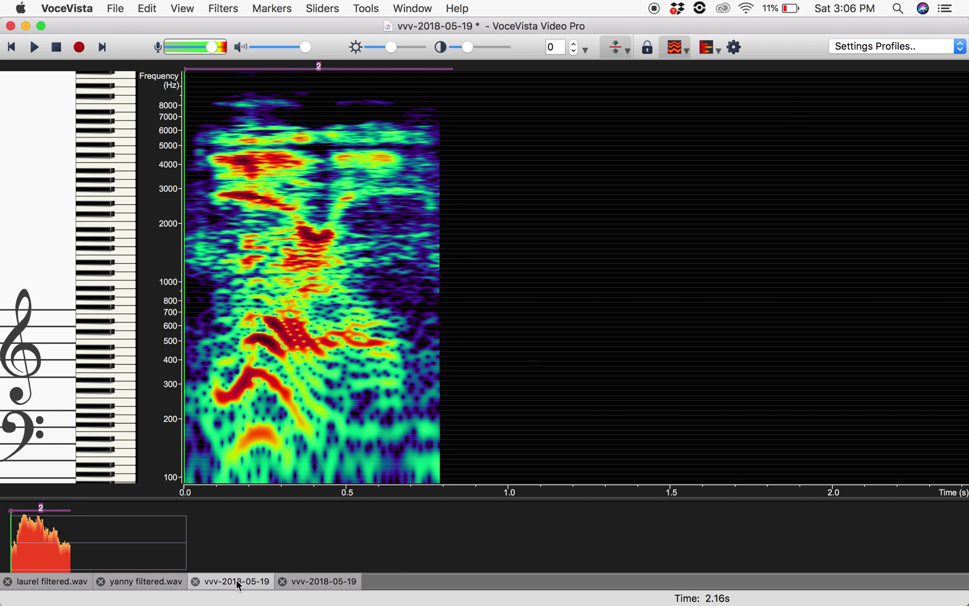
- Add a 100–1000 Hz filter band with slightly lowered level, plus a second band around 1300–7000 Hz
click(238, 582)
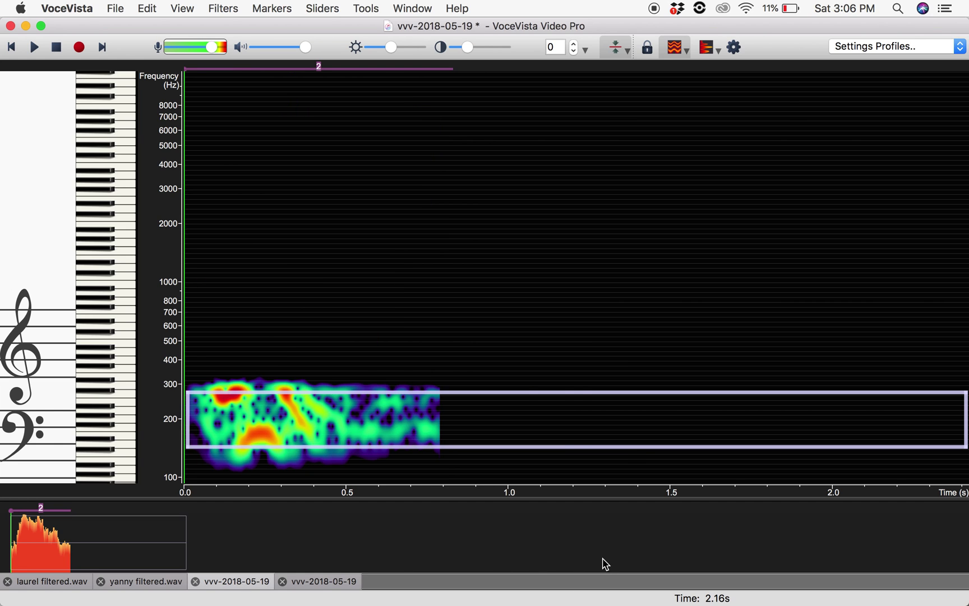
drag(577, 446, 577, 473)
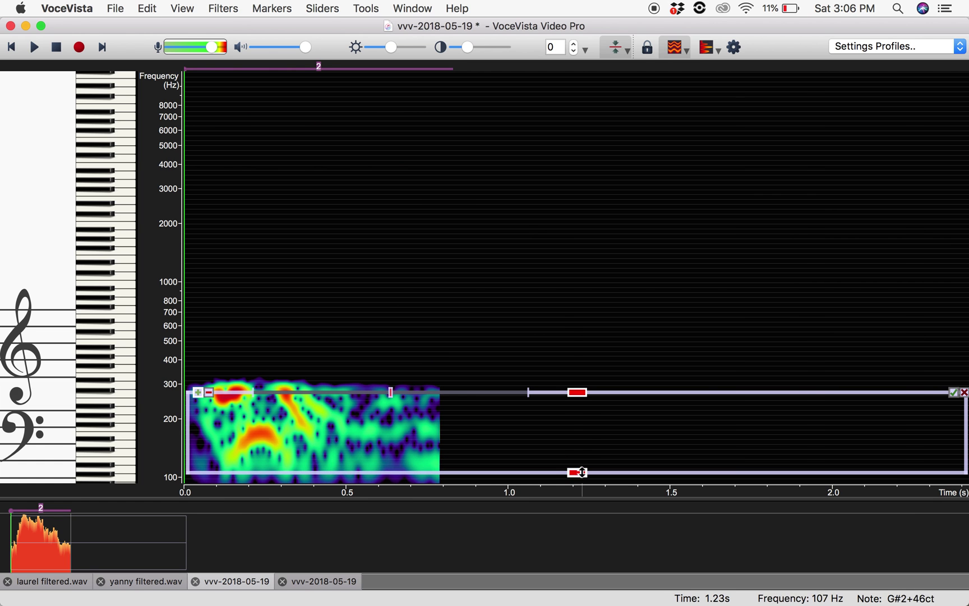
drag(577, 392, 568, 280)
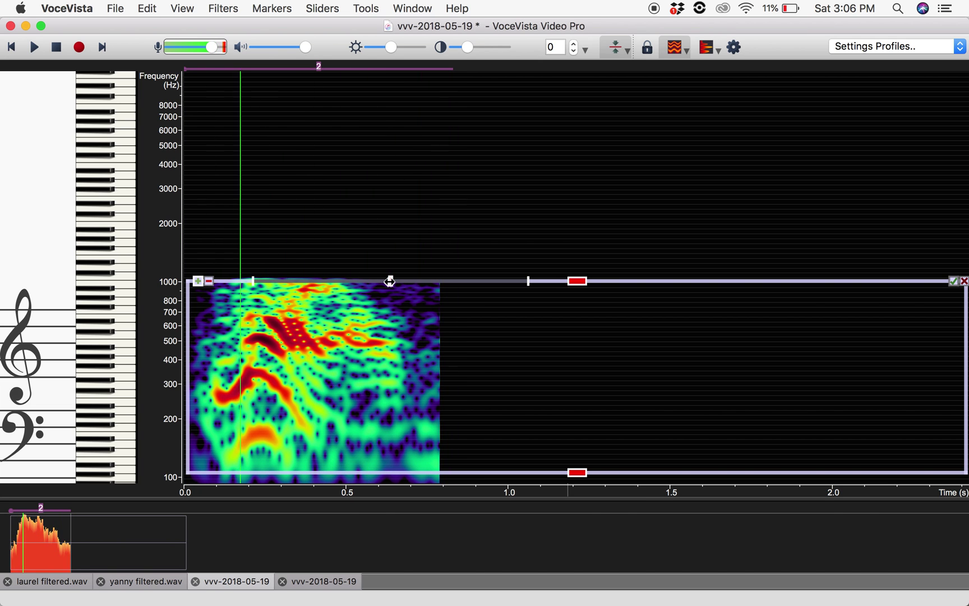
click(420, 281)
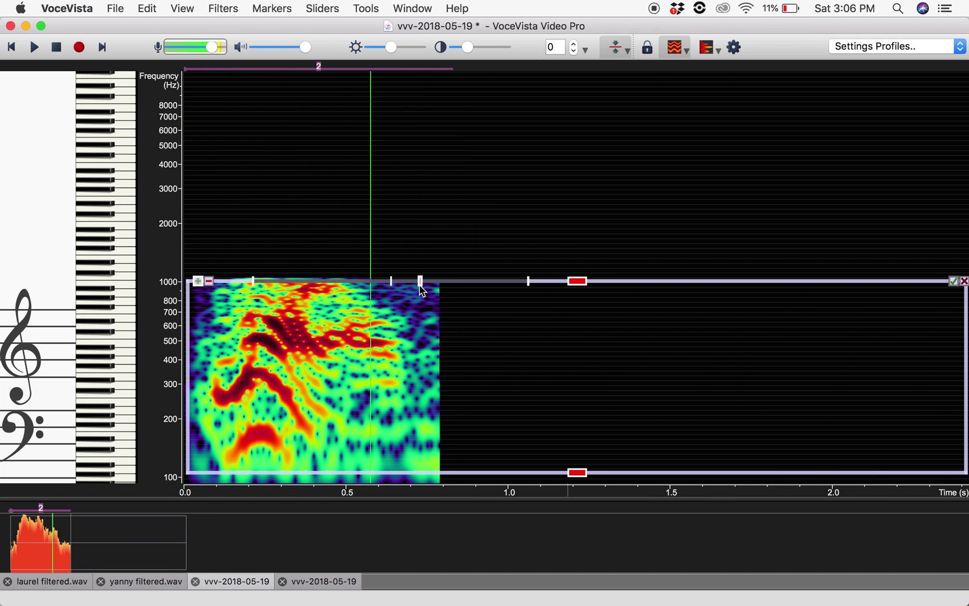
drag(419, 281, 395, 280)
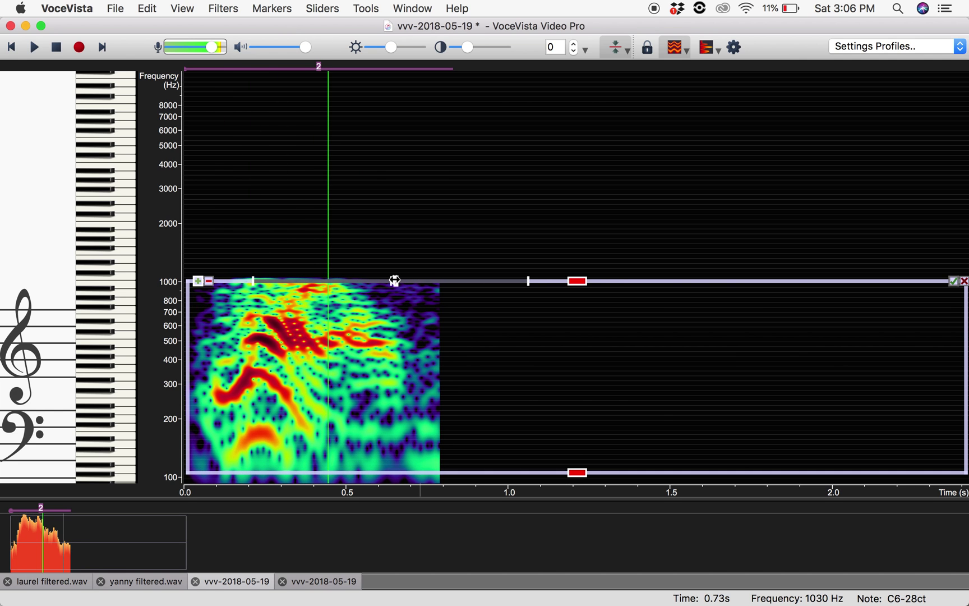
drag(633, 277, 575, 117)
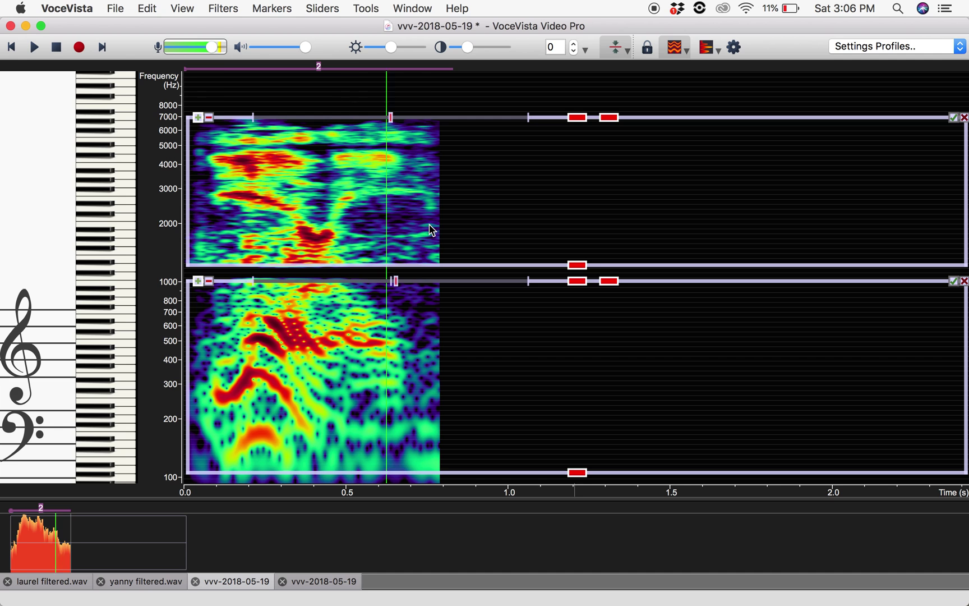
- Play the clip while muting then restoring the low band, and slightly lower the high band's level
drag(395, 281, 242, 287)
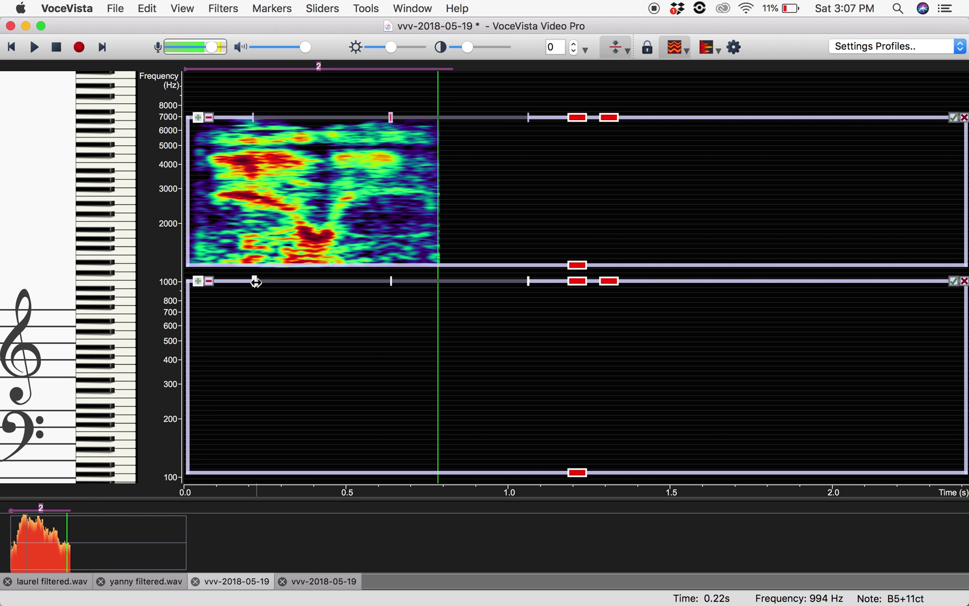
key(space)
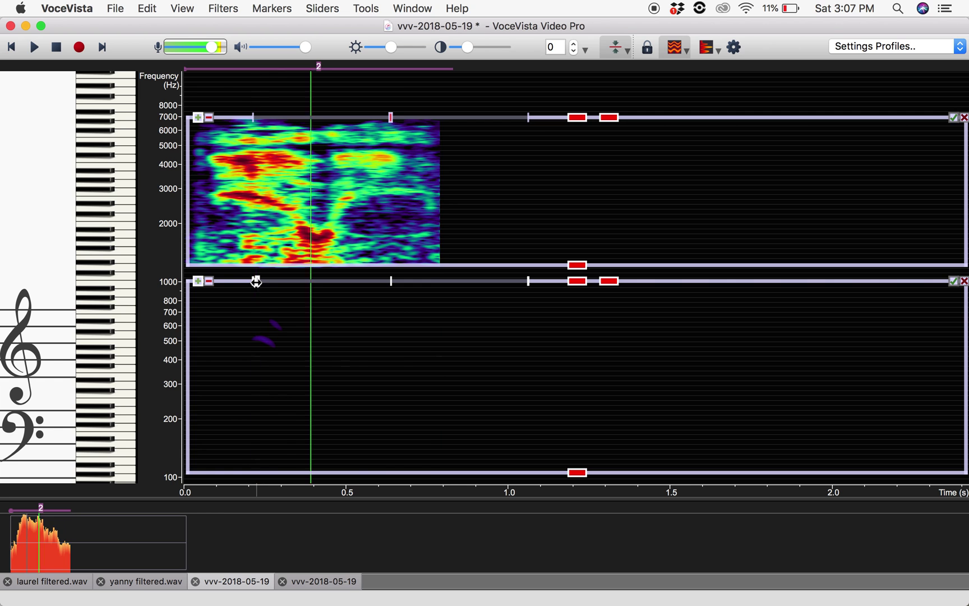
drag(262, 282, 391, 281)
mouse_move(391, 117)
mouse_down()
mouse_move(255, 125)
mouse_move(389, 122)
mouse_up()
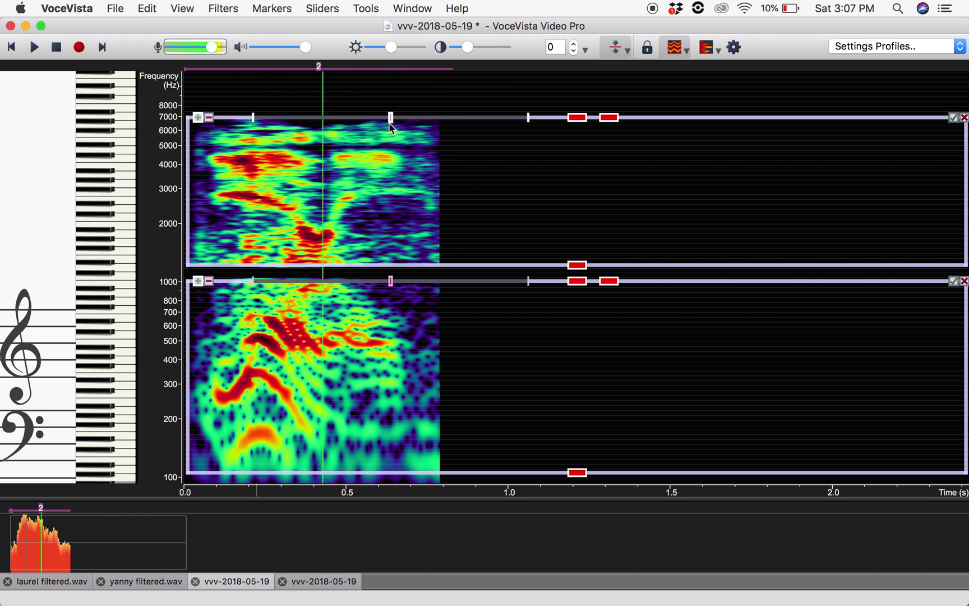
- Nudge the 100–1000 Hz band's level marker down slightly while the clip loops
mouse_move(387, 281)
mouse_down()
mouse_move(253, 286)
mouse_move(390, 286)
mouse_up()
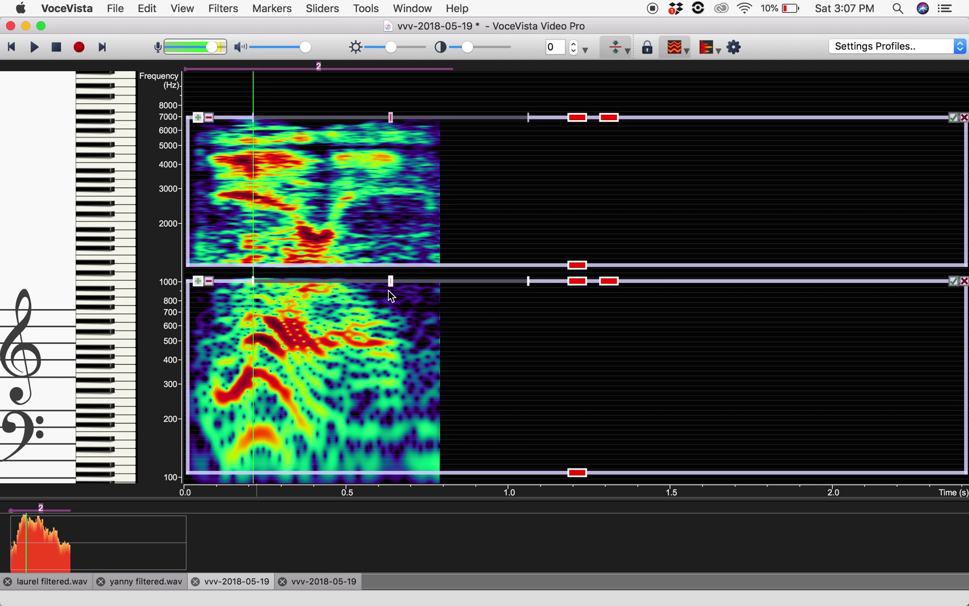